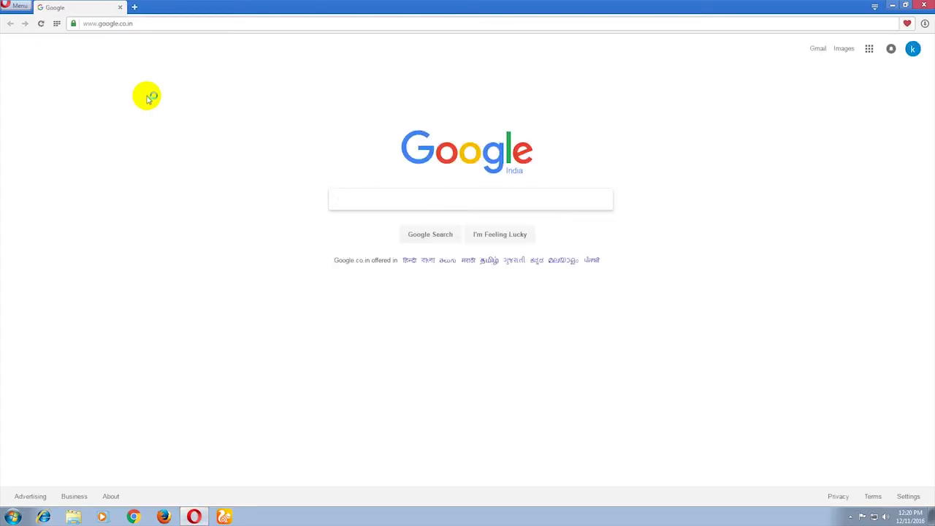
Step: Search Google for "freenom" and open the Freenom website from the results
{"action": "left_click", "coordinate": [336, 200]}
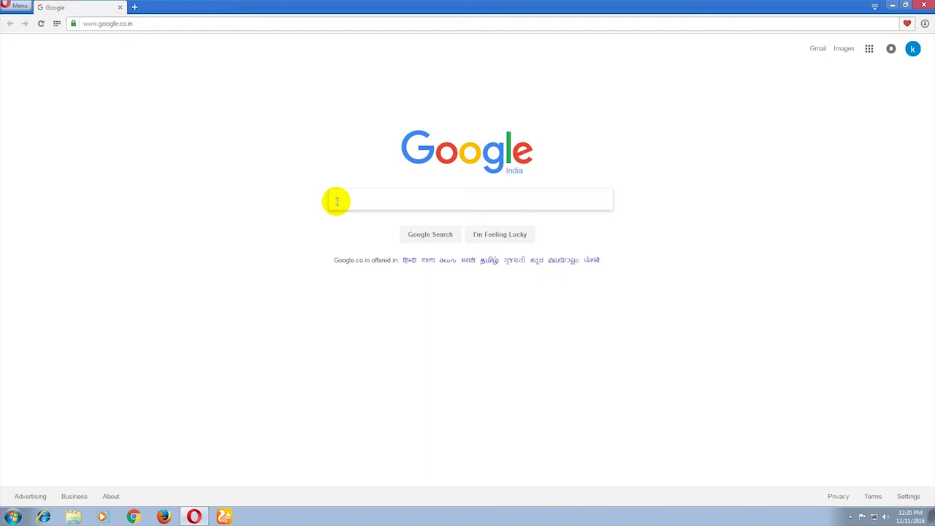
{"action": "type", "text": "freenom"}
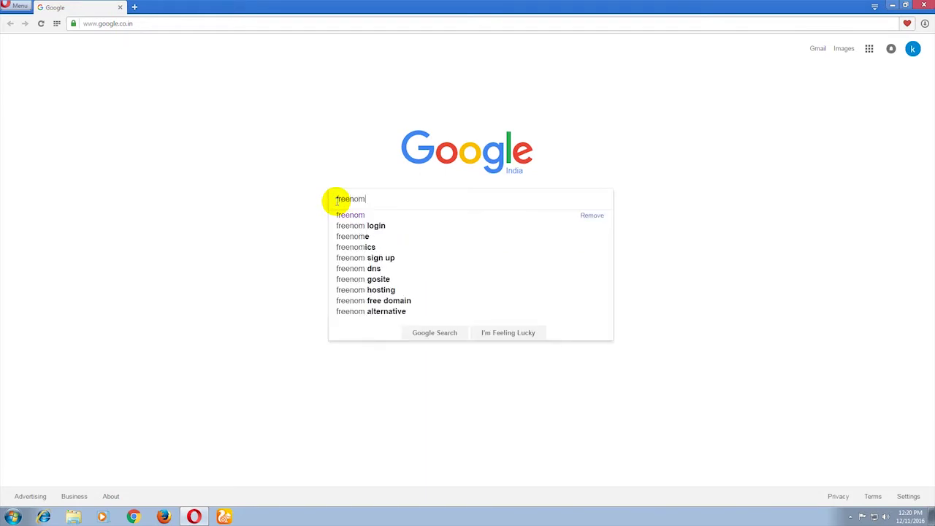
{"action": "key", "text": "Return"}
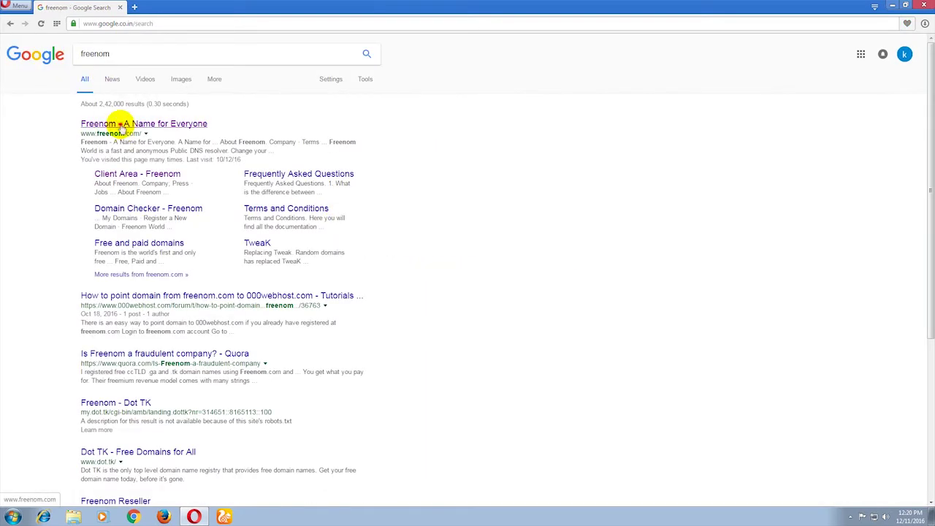
{"action": "left_click", "coordinate": [120, 124]}
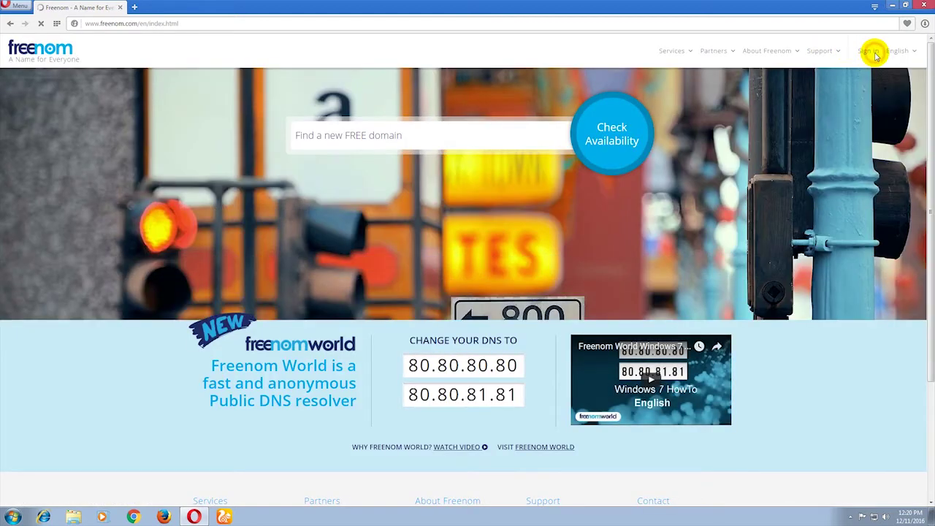
Step: Sign in to the Freenom client area with the saved account e-mail and the account password
{"action": "left_click", "coordinate": [873, 53]}
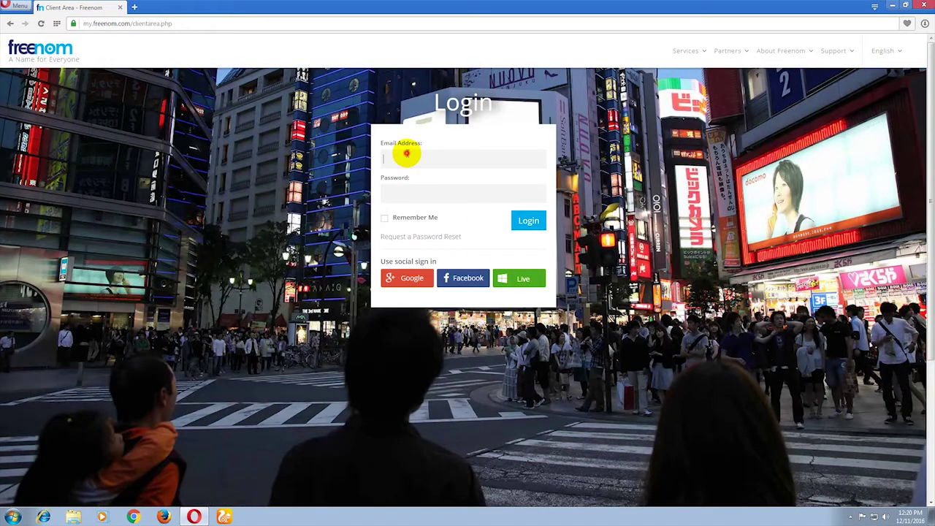
{"action": "left_click", "coordinate": [407, 154]}
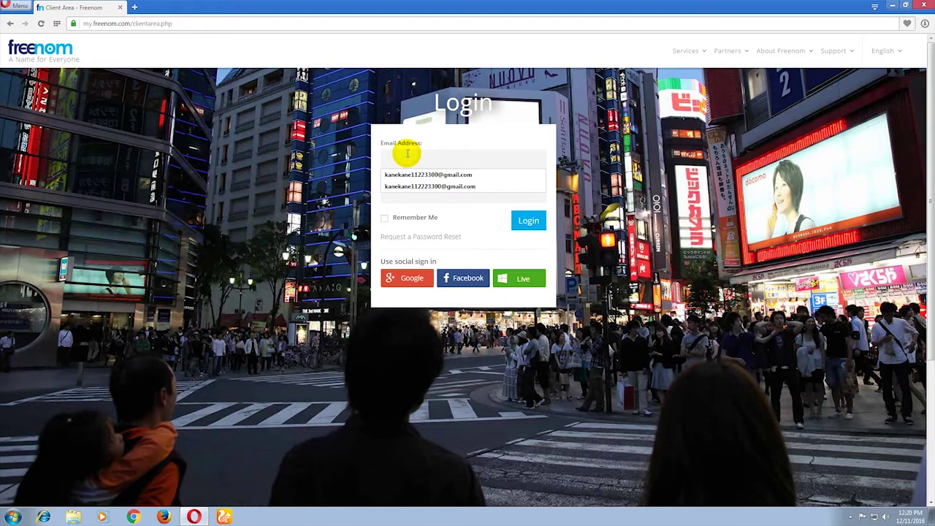
{"action": "left_click", "coordinate": [468, 185]}
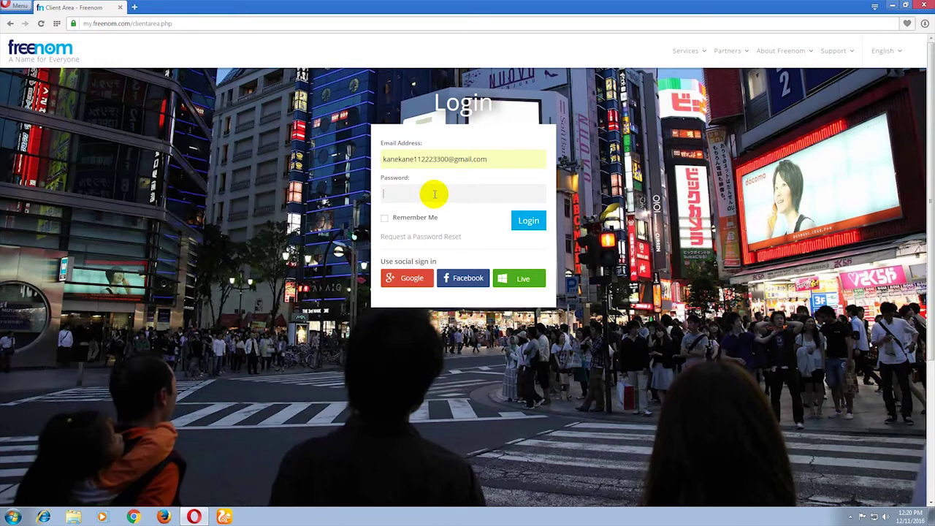
{"action": "key", "text": "ctrl+v"}
{"action": "key", "text": "Return"}
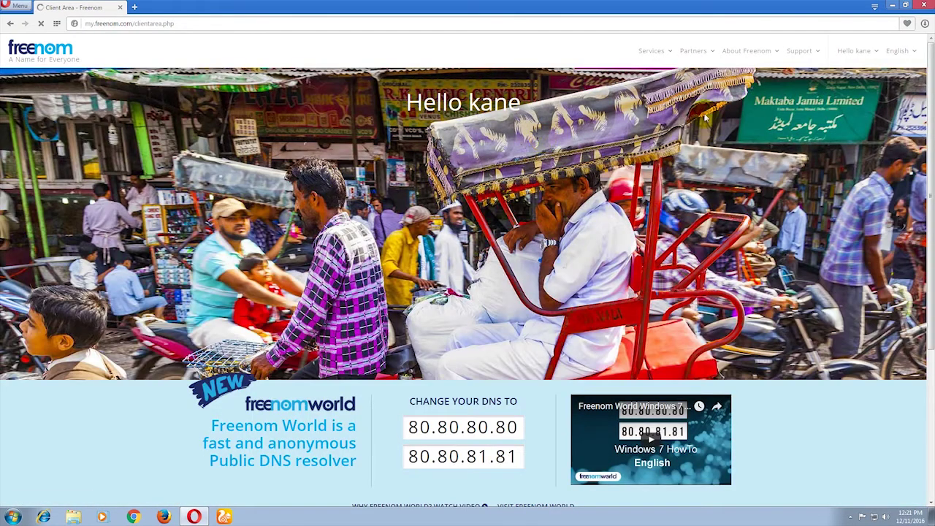
Step: Open the My Domains list in Freenom and close the GoSite portal page
{"action": "left_click", "coordinate": [654, 53]}
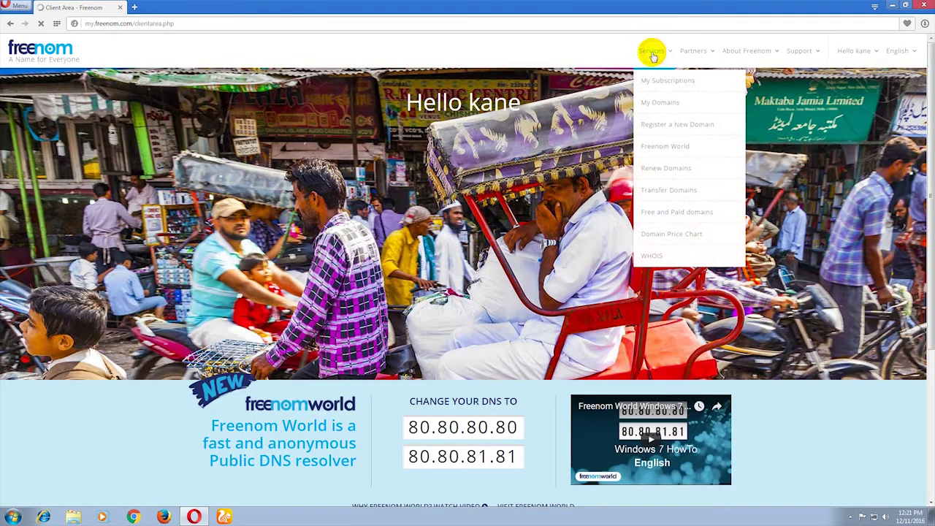
{"action": "left_click", "coordinate": [663, 106]}
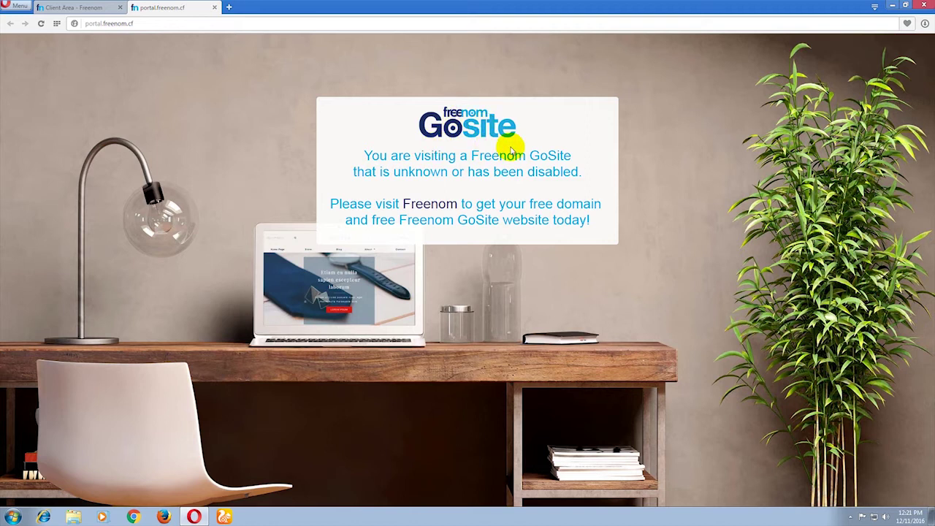
{"action": "left_click", "coordinate": [214, 8]}
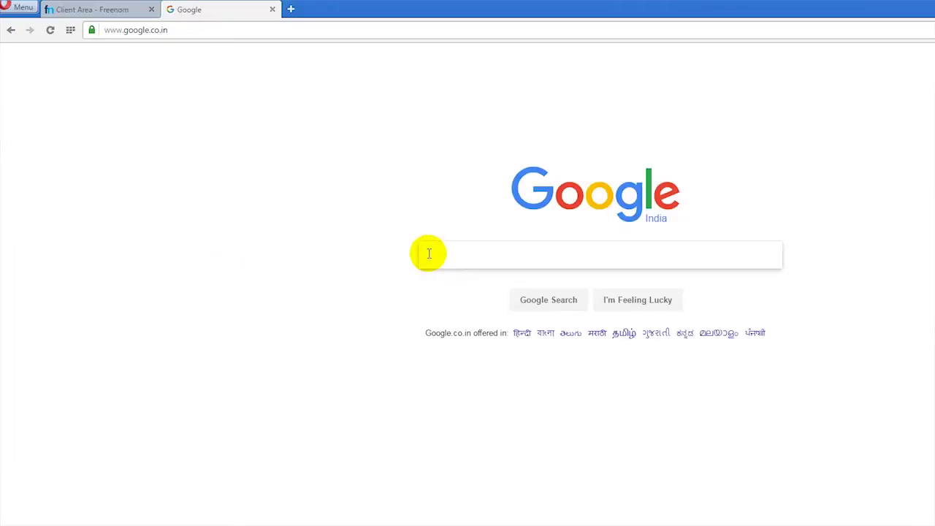
Step: Search Google for "2freehosting" and open the 2FreeHosting.com website
{"action": "type", "text": "2f"}
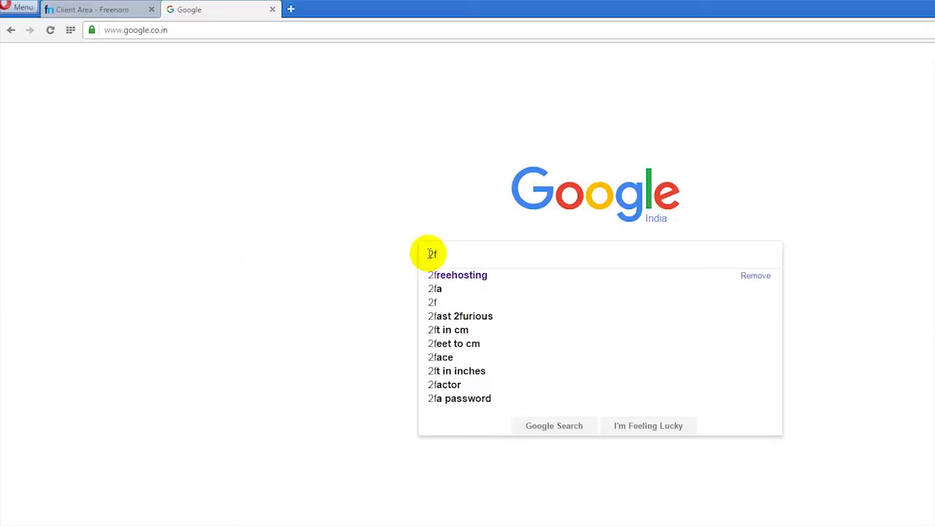
{"action": "key", "text": "Down"}
{"action": "key", "text": "Return"}
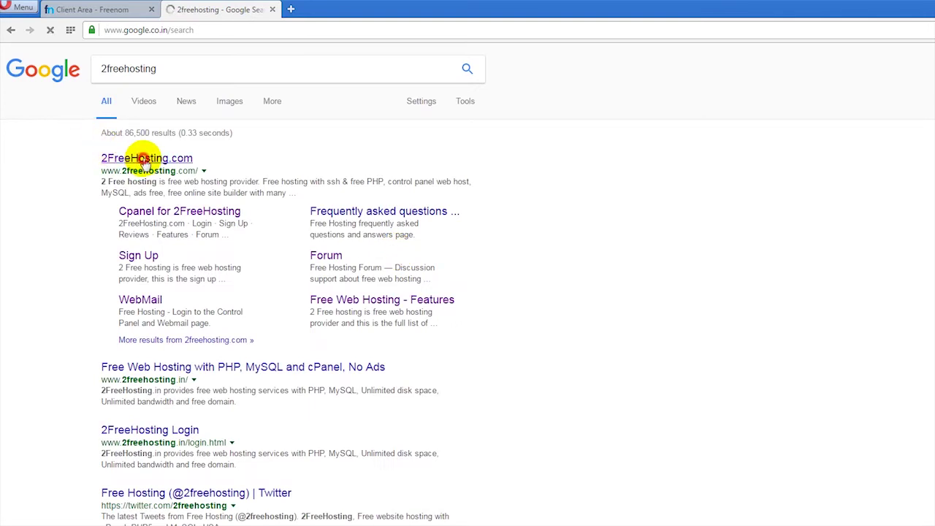
{"action": "left_click", "coordinate": [145, 159]}
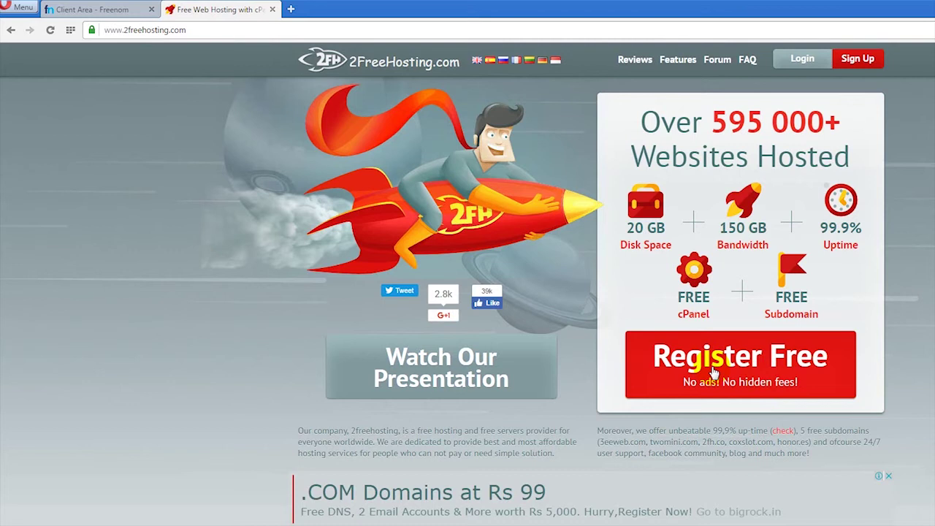
Step: Open the free hosting sign-up form and go through its name, e-mail, password and verification character fields
{"action": "left_click", "coordinate": [789, 371]}
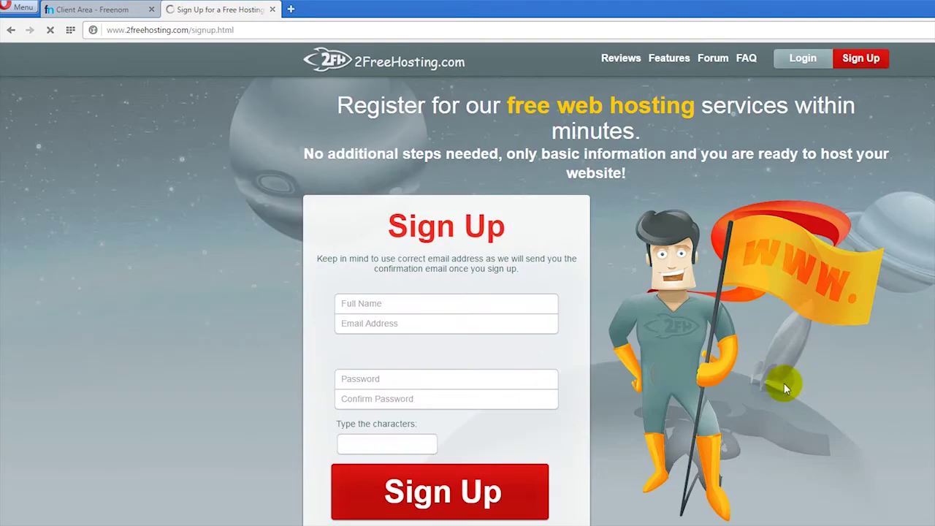
{"action": "left_click", "coordinate": [423, 308]}
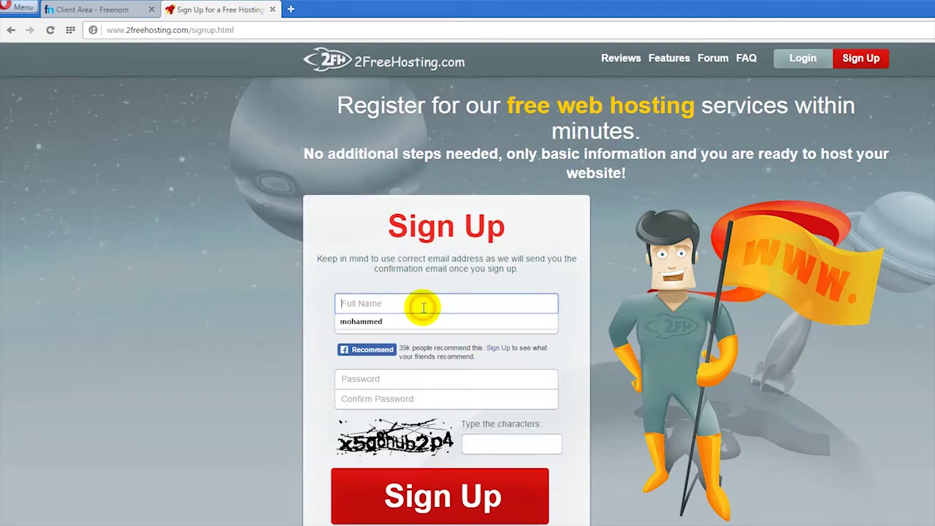
{"action": "left_click", "coordinate": [384, 330]}
{"action": "left_click", "coordinate": [441, 398]}
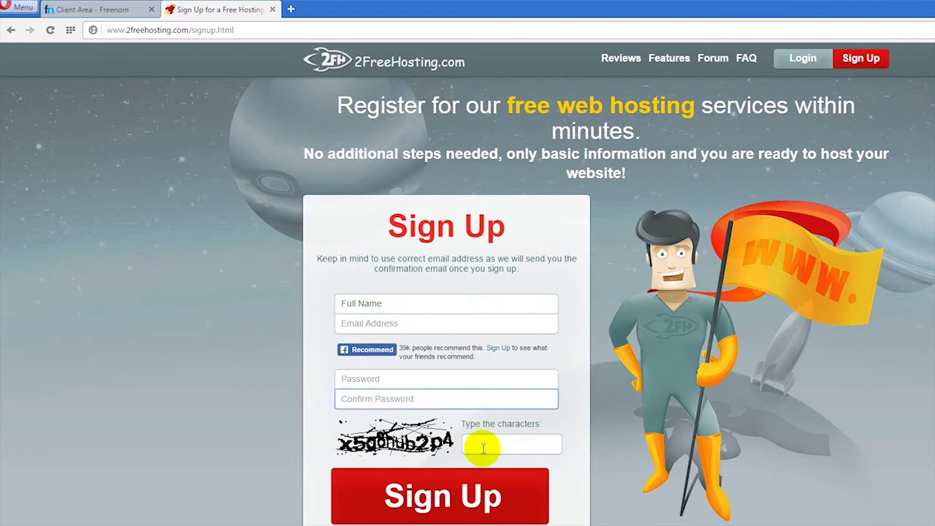
{"action": "left_click", "coordinate": [482, 447]}
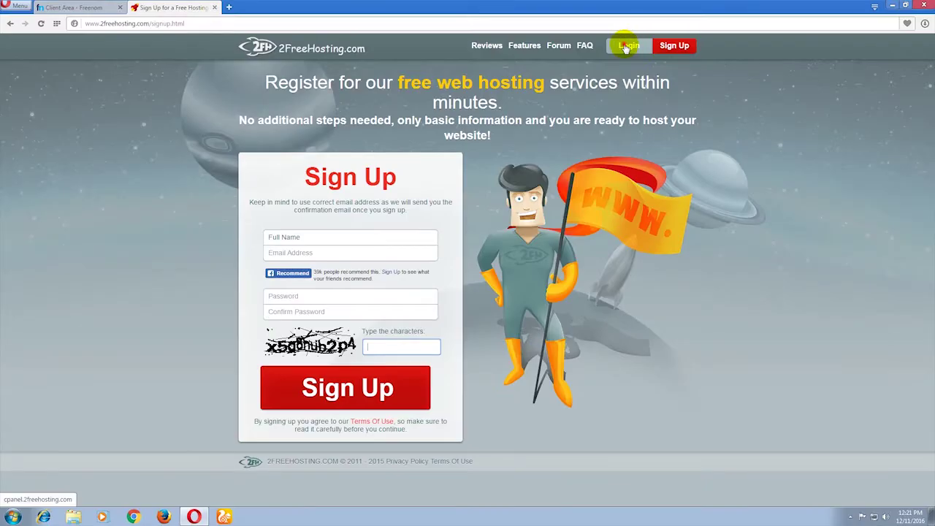
Step: Log in to the 2FreeHosting cPanel with the account e-mail and password
{"action": "left_click", "coordinate": [627, 46]}
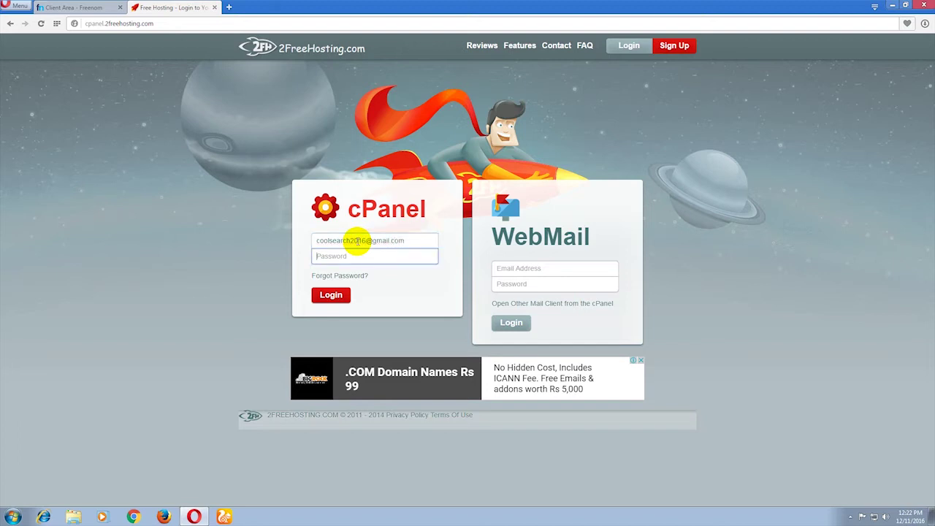
{"action": "key", "text": "Return"}
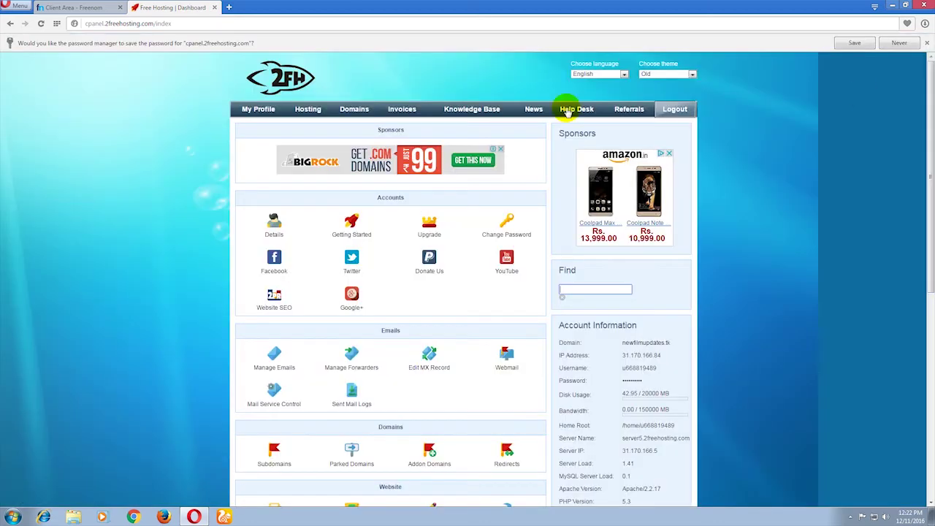
Step: Start a new hosting account with the Free Hosting plan
{"action": "left_click", "coordinate": [308, 111]}
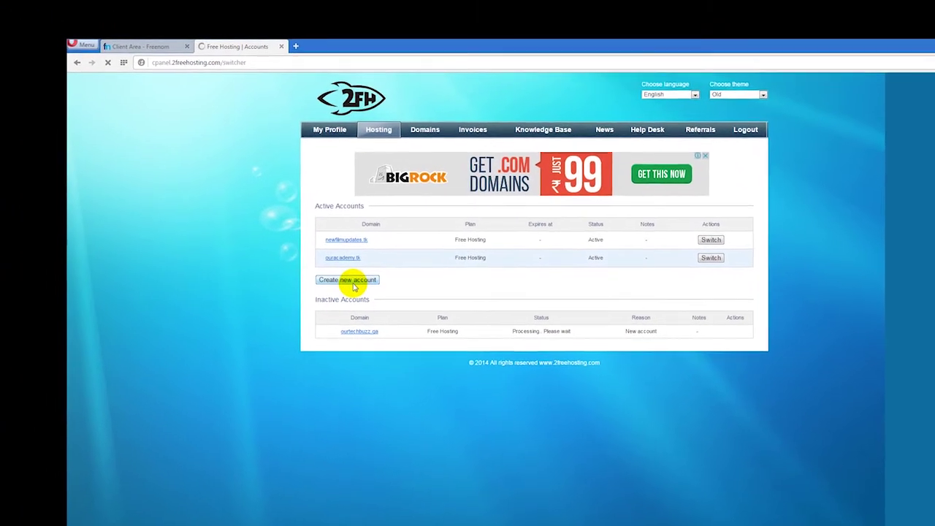
{"action": "left_click", "coordinate": [332, 266]}
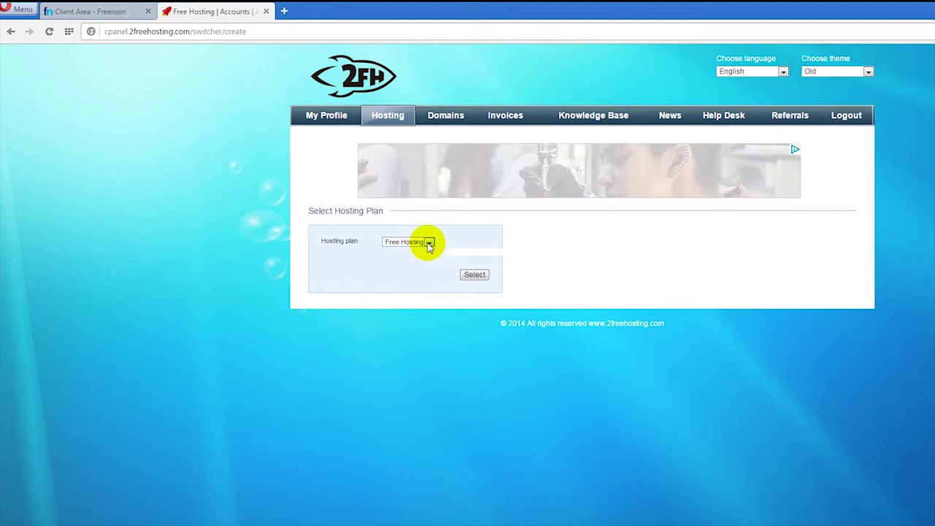
{"action": "left_click", "coordinate": [428, 244]}
{"action": "left_click", "coordinate": [409, 252]}
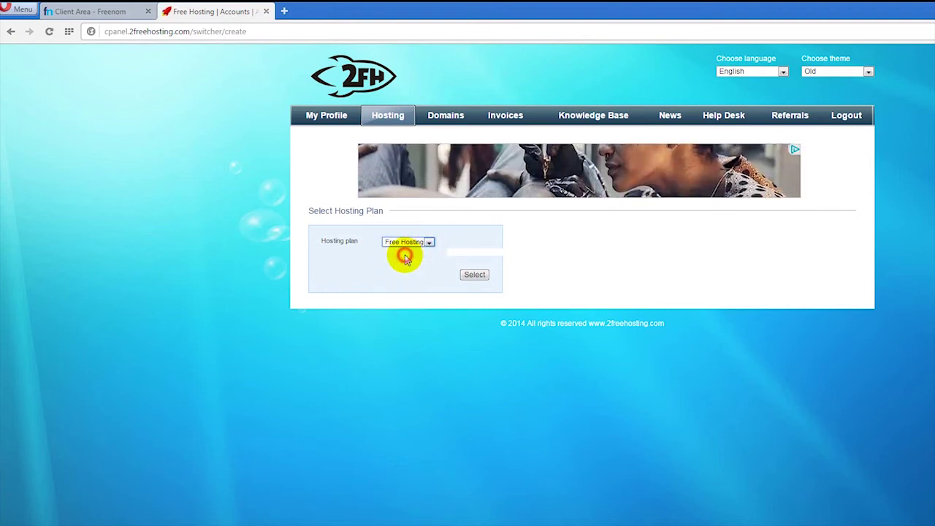
{"action": "left_click", "coordinate": [475, 275]}
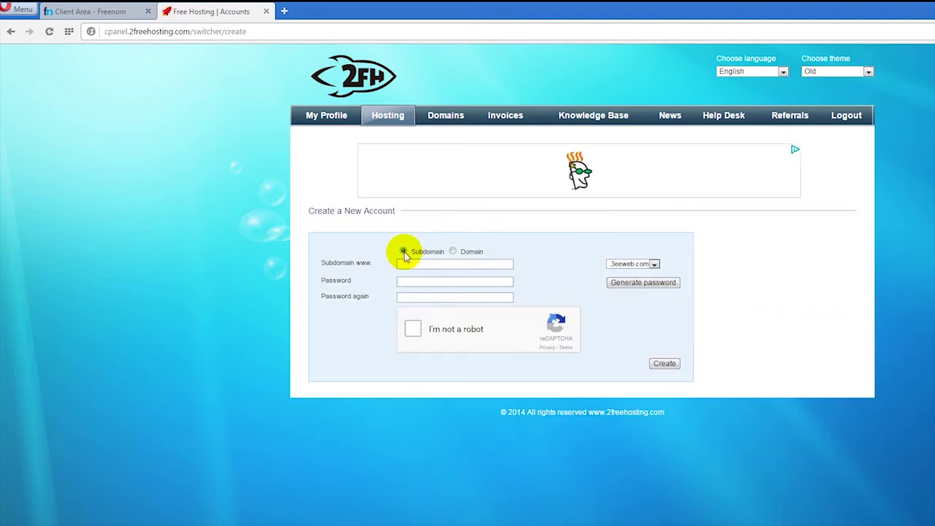
Step: Set the new account to use a domain and enter alltechmohammed.tk, copied from the Freenom domain list
{"action": "left_click", "coordinate": [452, 250]}
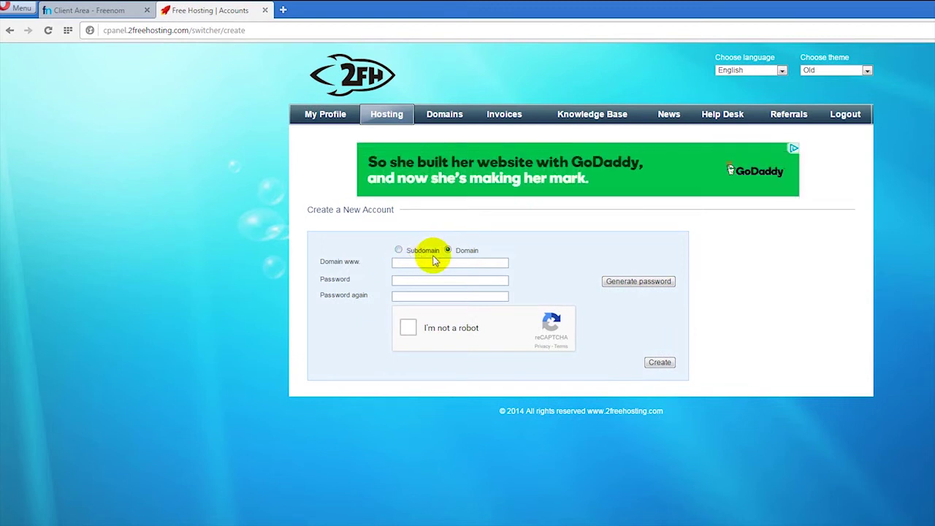
{"action": "left_click", "coordinate": [106, 9]}
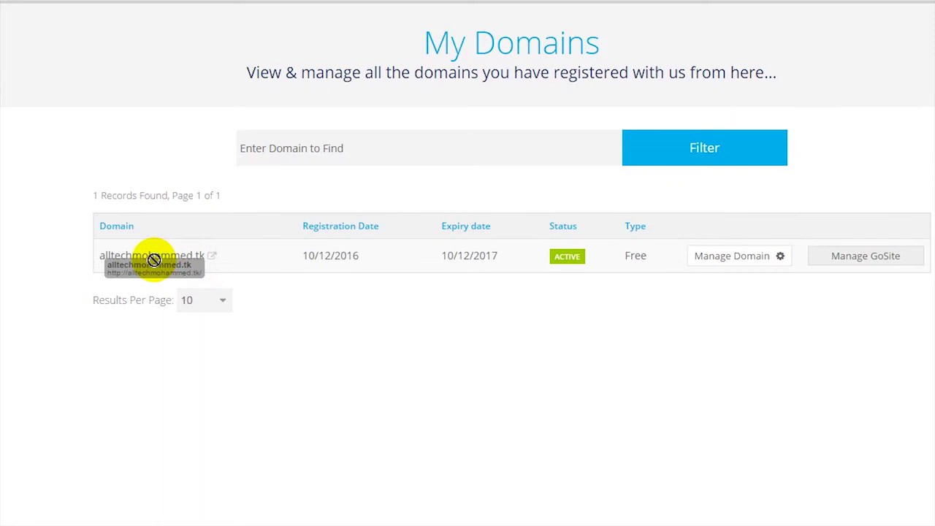
{"action": "right_click", "coordinate": [144, 259]}
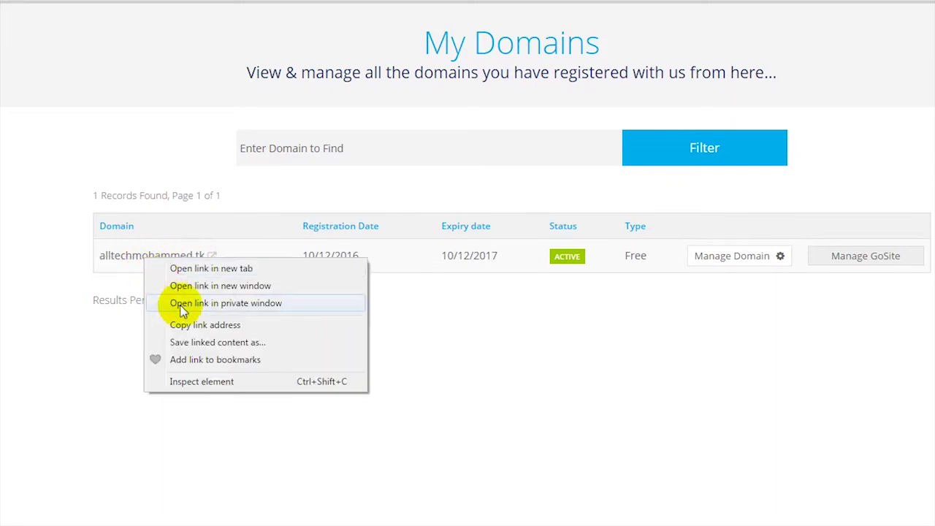
{"action": "left_click", "coordinate": [204, 326]}
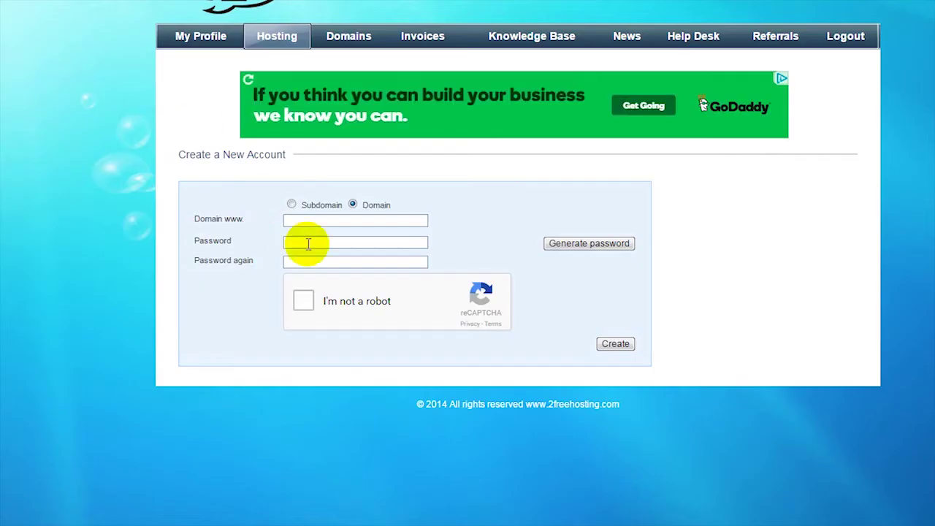
{"action": "key", "text": "ctrl+v"}
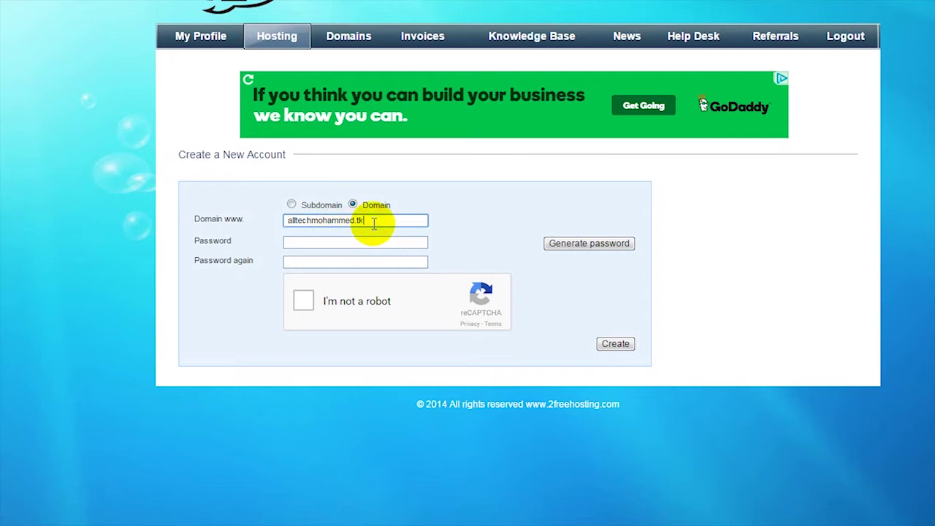
Step: Enter the new hosting account's password in both the password and confirmation fields
{"action": "left_click", "coordinate": [311, 242]}
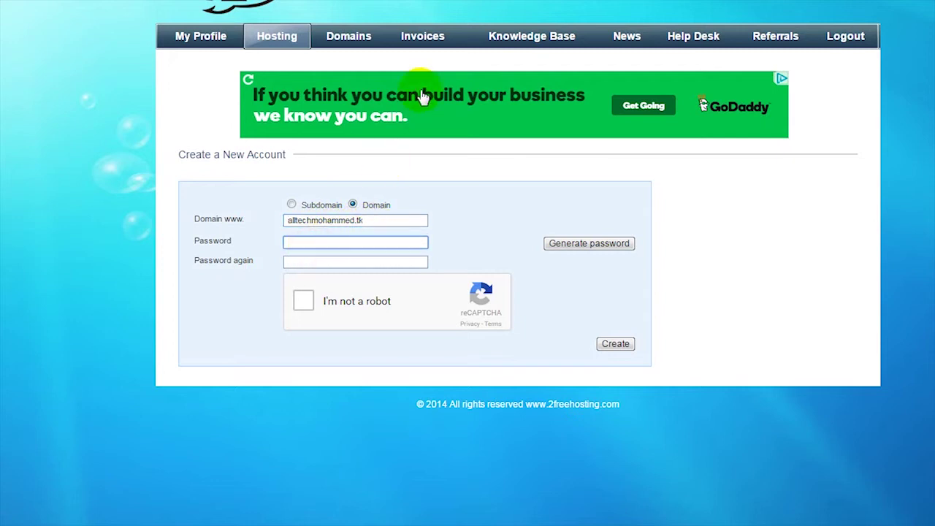
{"action": "key", "text": "ctrl+v"}
{"action": "key", "text": "Tab"}
{"action": "type", "text": "••••"}
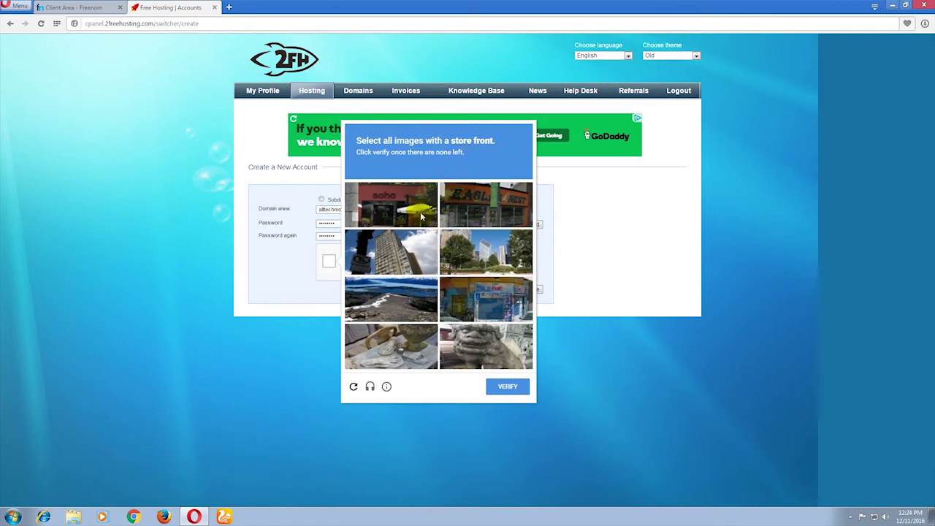
Step: Complete the reCAPTCHA check by selecting all images with a store front and verifying
{"action": "left_click", "coordinate": [486, 205]}
{"action": "left_click", "coordinate": [409, 210]}
{"action": "left_click", "coordinate": [486, 299]}
{"action": "left_click", "coordinate": [485, 205]}
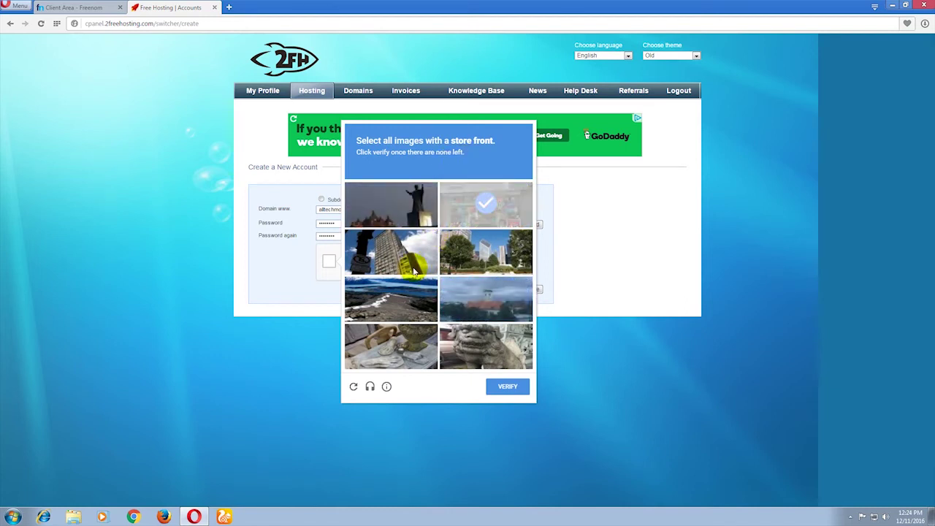
{"action": "left_click", "coordinate": [509, 386]}
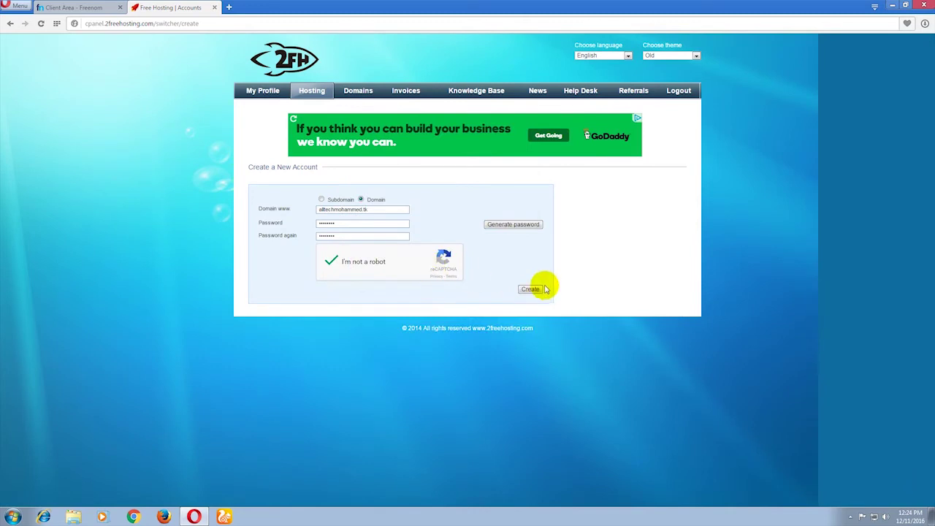
Step: Create the hosting account and check the status of alltechmohammed.tk in the account list
{"action": "left_click", "coordinate": [530, 290]}
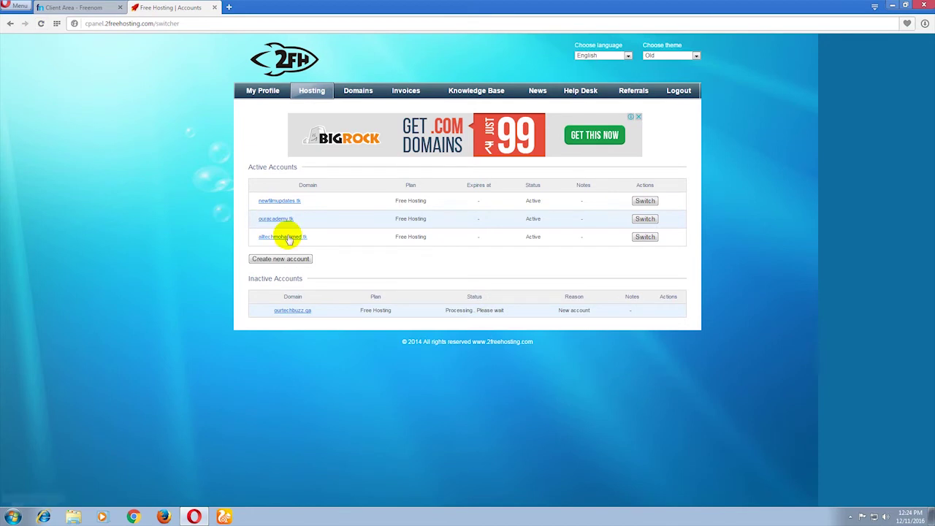
{"action": "double_click", "coordinate": [533, 237]}
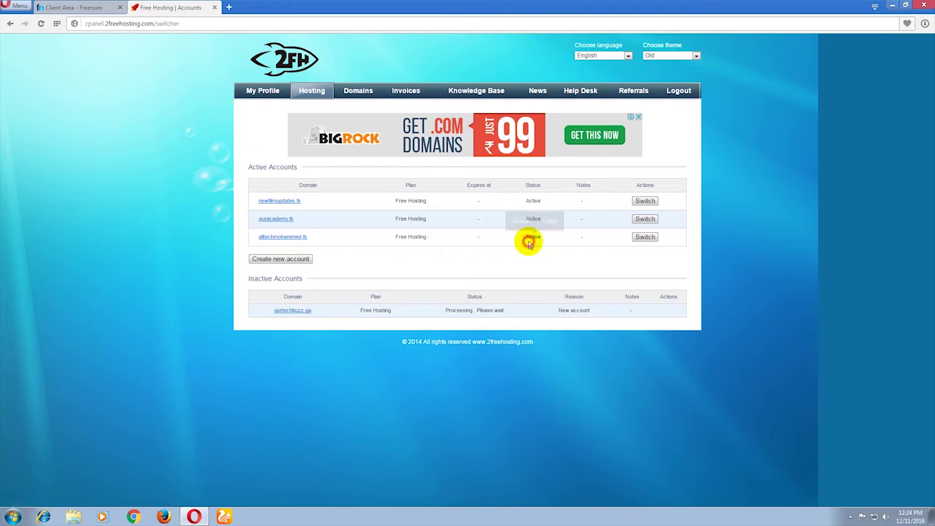
Step: Switch to the alltechmohammed.tk hosting account and open its account details to view the nameservers
{"action": "left_click", "coordinate": [528, 240]}
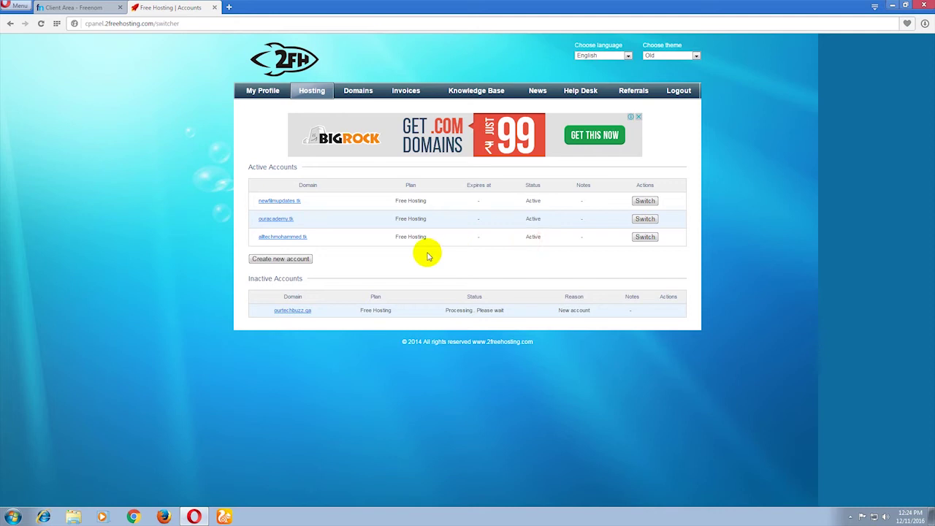
{"action": "left_click", "coordinate": [644, 238]}
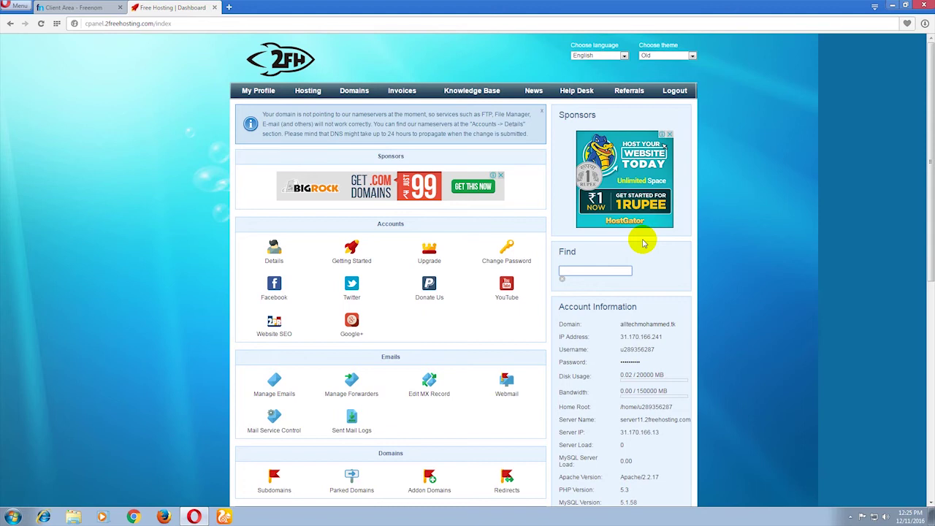
{"action": "left_click", "coordinate": [272, 261]}
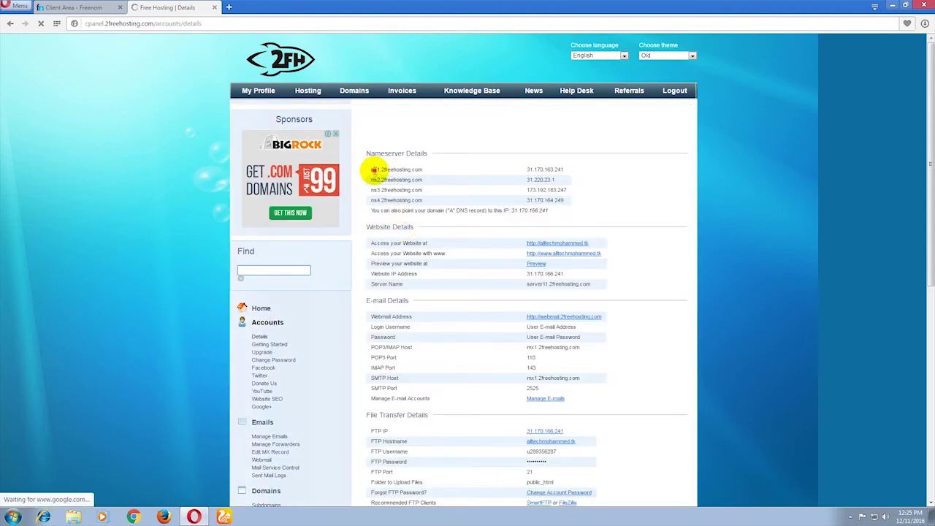
{"action": "double_click", "coordinate": [417, 170]}
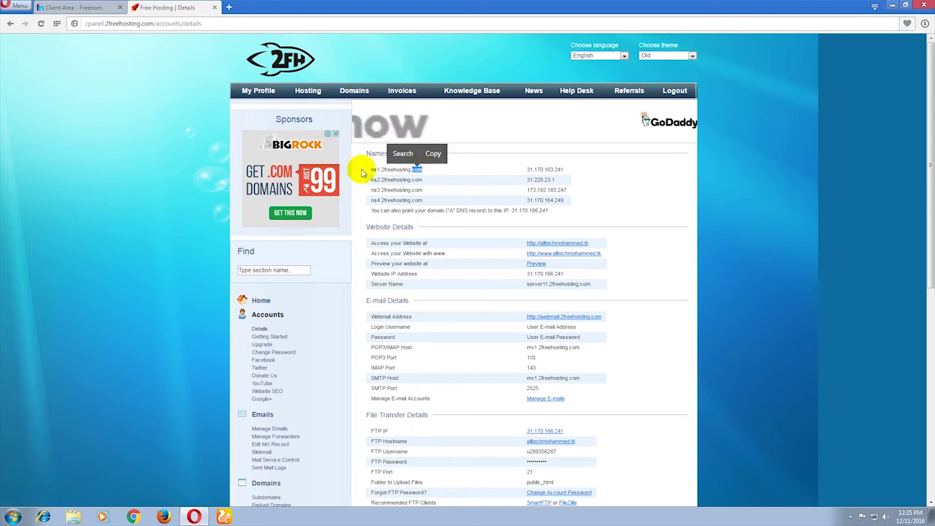
Step: In the Freenom client area, open the nameserver settings for alltechmohammed.tk and choose to use custom nameservers
{"action": "left_click", "coordinate": [67, 7]}
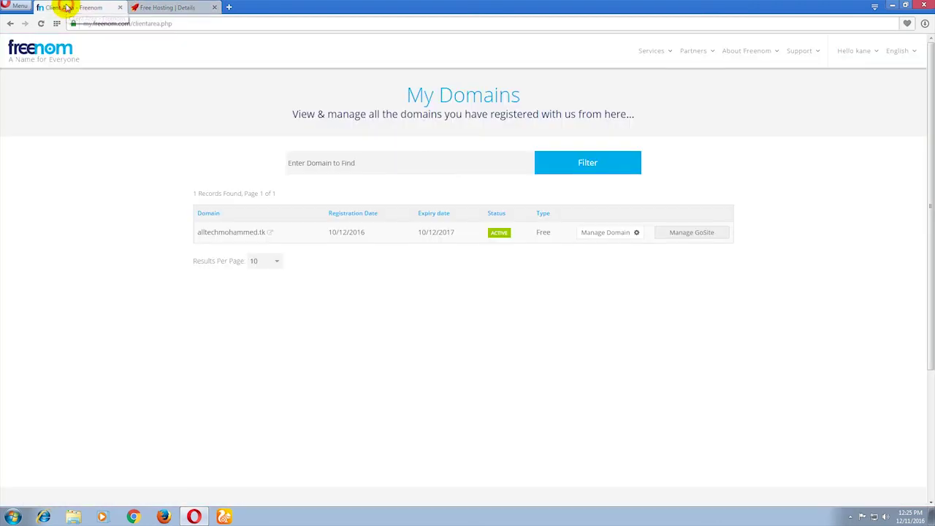
{"action": "left_click", "coordinate": [624, 235]}
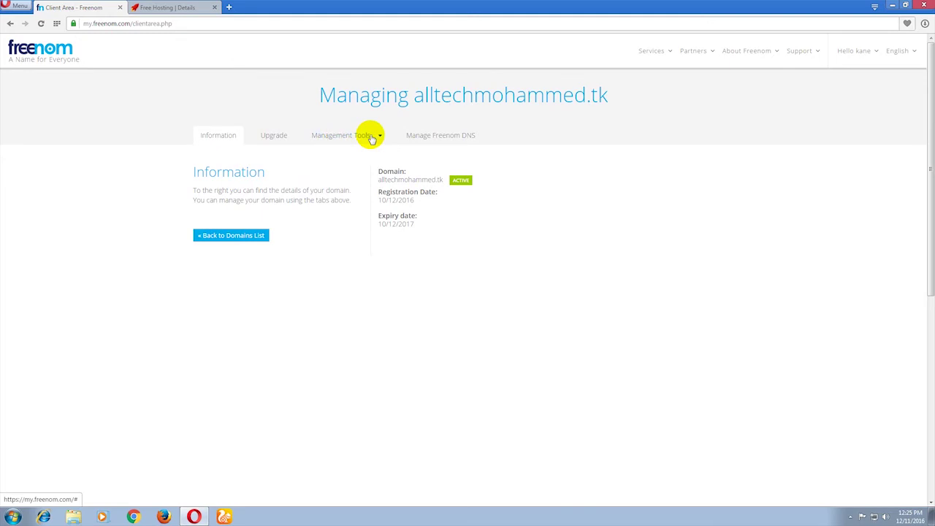
{"action": "left_click", "coordinate": [370, 136]}
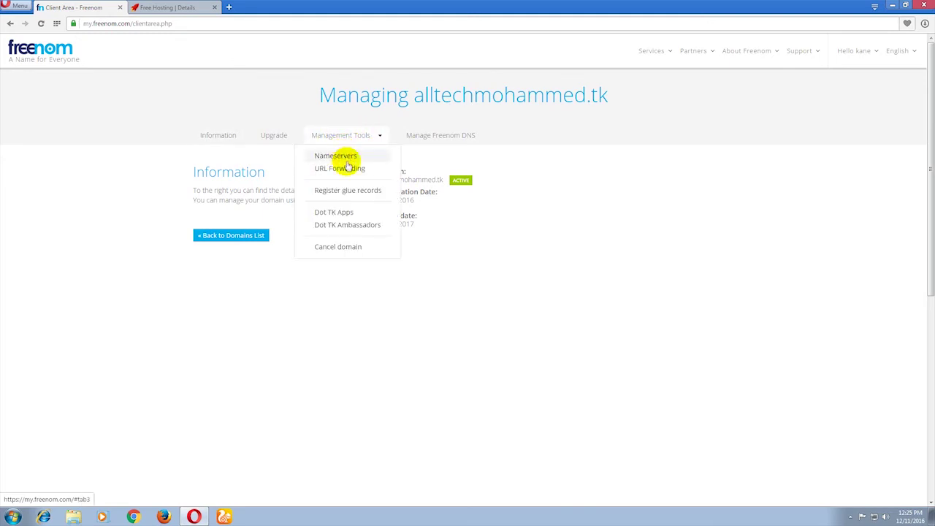
{"action": "left_click", "coordinate": [351, 159]}
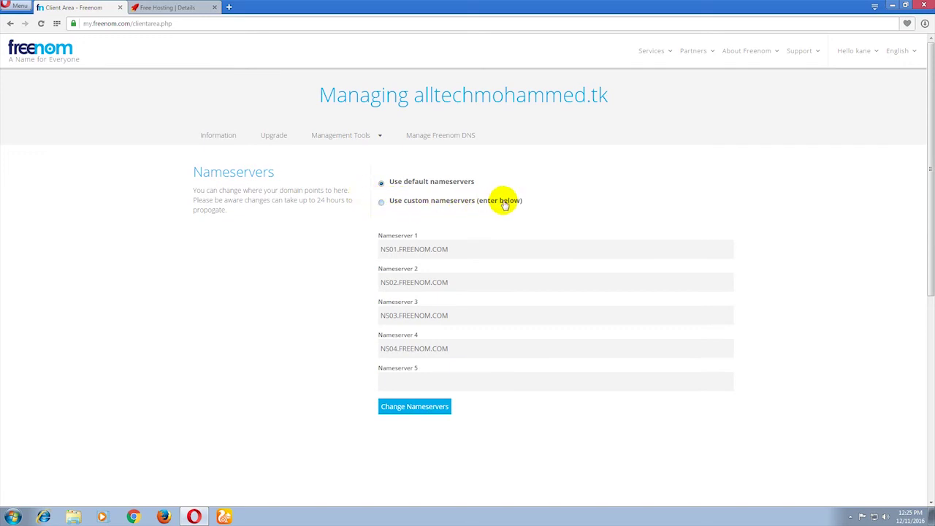
{"action": "left_click", "coordinate": [383, 202]}
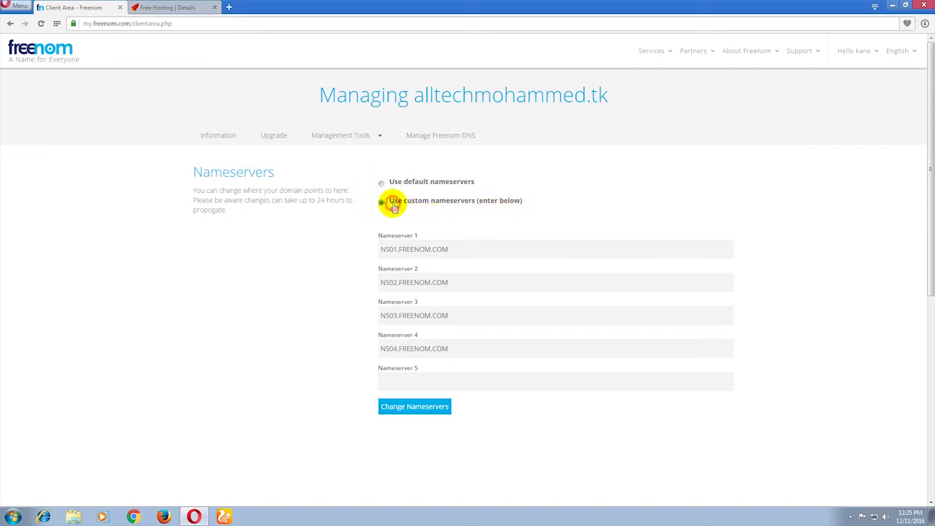
Step: Replace Nameserver 1 with ns1.2freehosting.com, copied from the hosting account's nameserver details
{"action": "triple_click", "coordinate": [459, 250]}
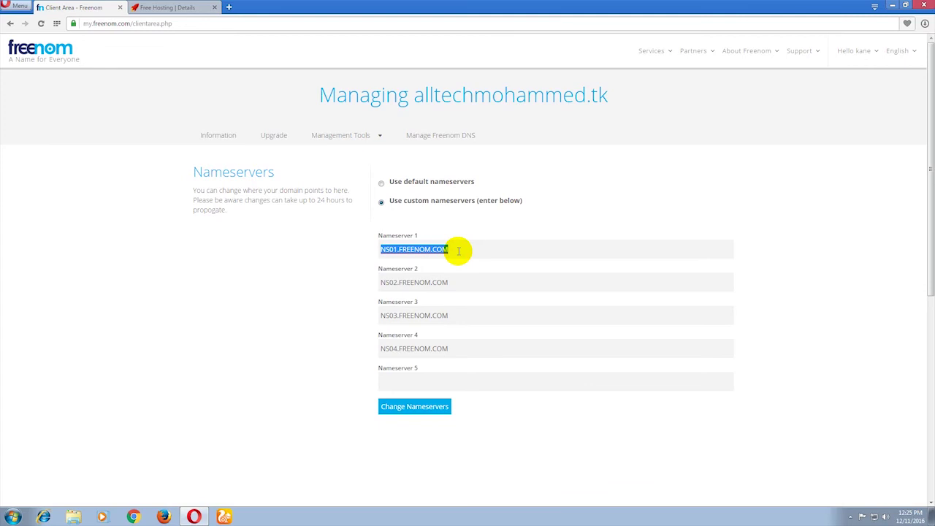
{"action": "key", "text": "ctrl+Tab"}
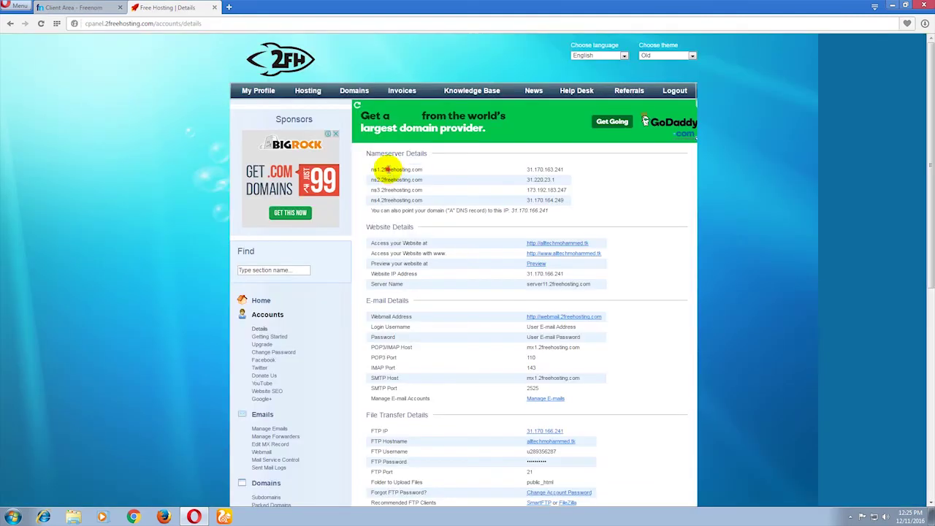
{"action": "double_click", "coordinate": [385, 170]}
{"action": "left_click", "coordinate": [80, 7]}
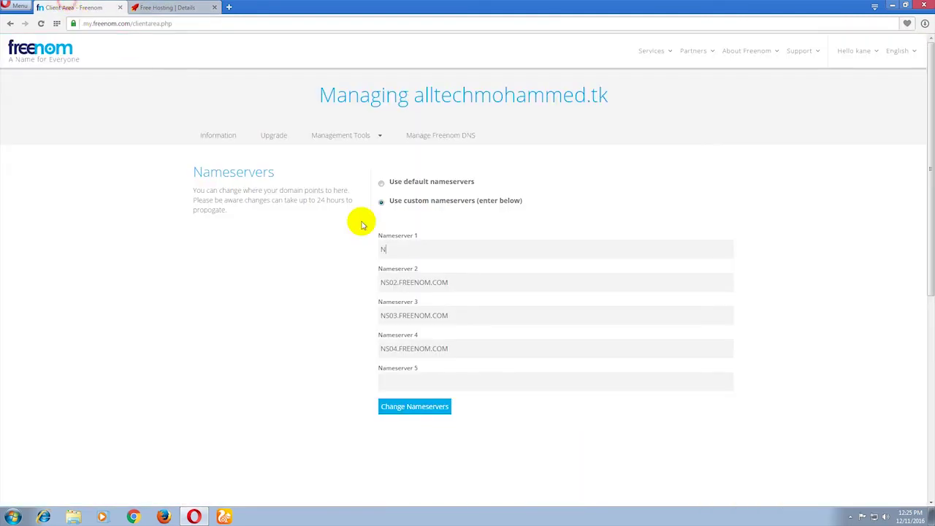
{"action": "key", "text": "ctrl+v"}
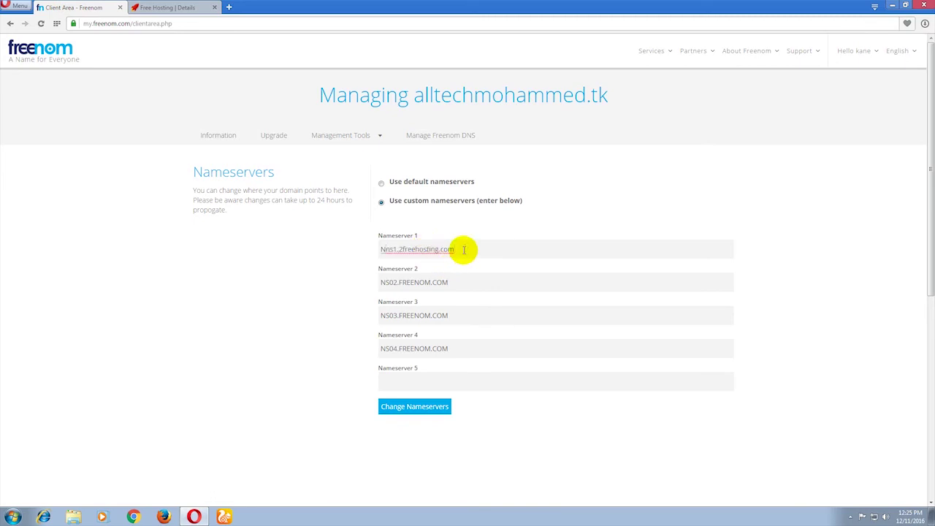
{"action": "key", "text": "Home"}
{"action": "key", "text": "Delete"}
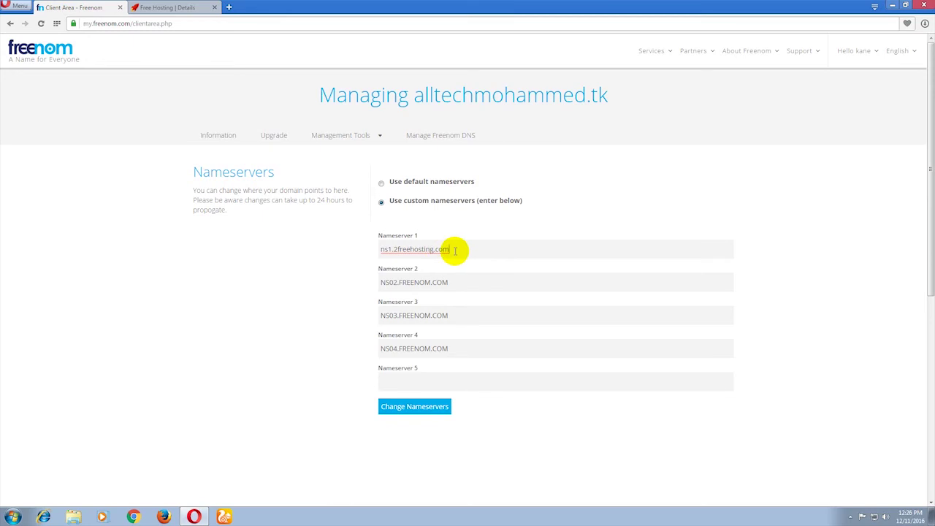
Step: Rewrite the Nameserver 1 entry in capitals as NS1.2FREEHOSTING.COM
{"action": "left_click", "coordinate": [454, 251]}
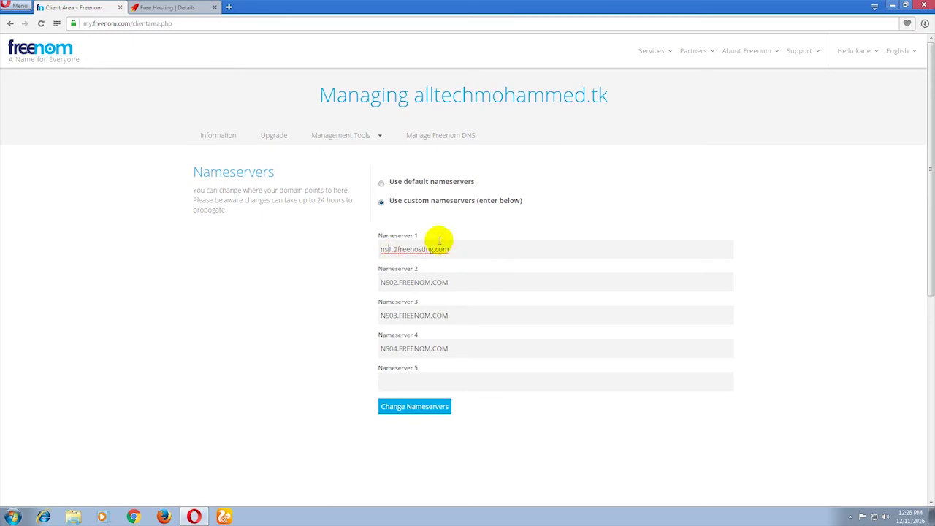
{"action": "key", "text": "Home"}
{"action": "key", "text": "Delete"}
{"action": "key", "text": "Delete"}
{"action": "type", "text": "NS"}
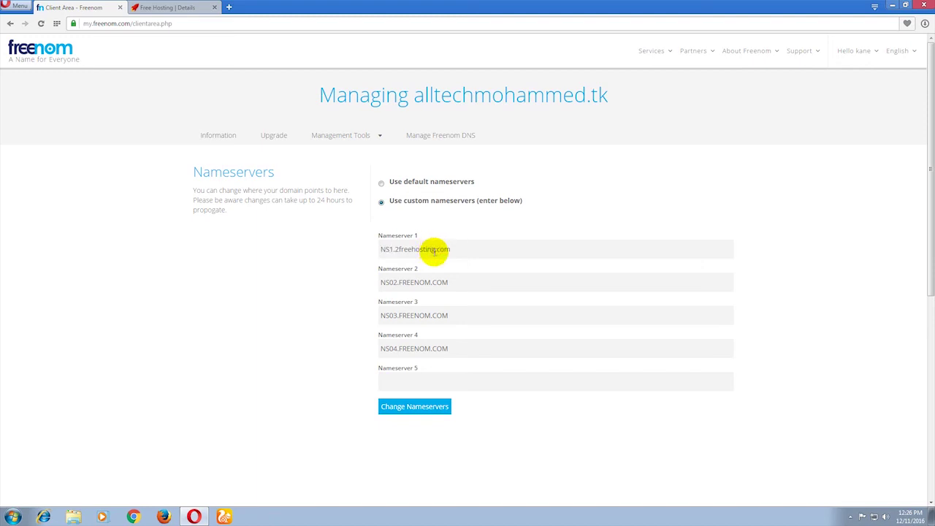
{"action": "key", "text": "BackSpace"}
{"action": "key", "text": "BackSpace"}
{"action": "type", "text": "FREE"}
{"action": "type", "text": "OM"}
Step: Copy the Nameserver 1 entry over the existing values of Nameservers 2, 3 and 4
{"action": "left_click_drag", "start_coordinate": [463, 249], "coordinate": [365, 253]}
{"action": "key", "text": "ctrl+c"}
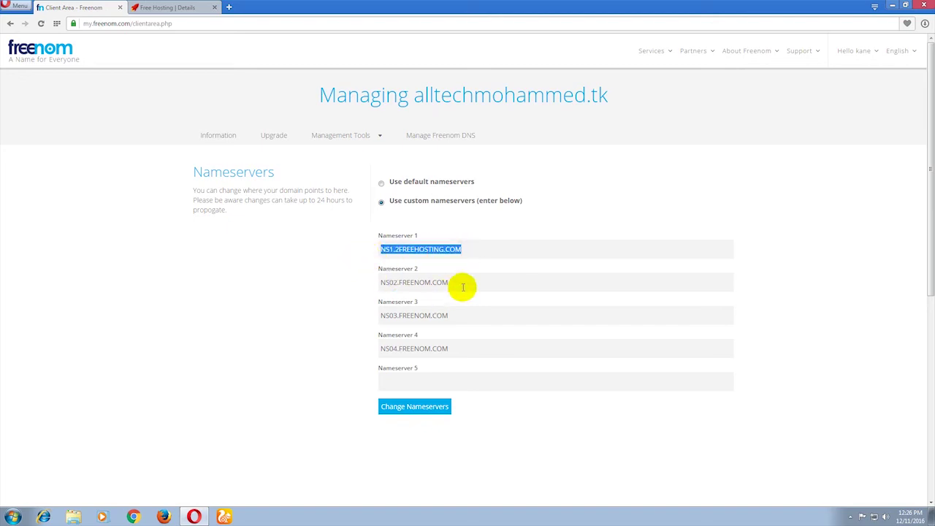
{"action": "left_click_drag", "start_coordinate": [459, 284], "coordinate": [344, 281]}
{"action": "key", "text": "ctrl+v"}
{"action": "left_click_drag", "start_coordinate": [464, 317], "coordinate": [386, 315]}
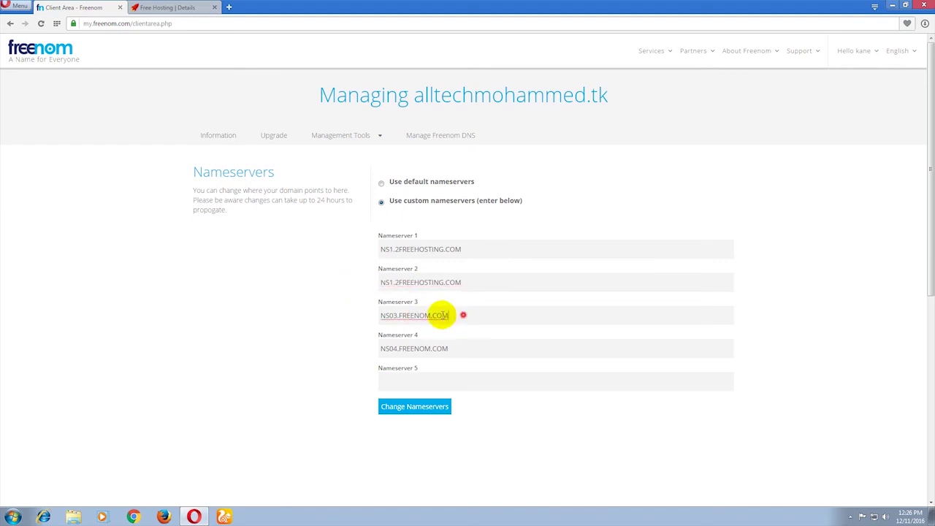
{"action": "key", "text": "ctrl+v"}
{"action": "left_click_drag", "start_coordinate": [469, 352], "coordinate": [300, 344]}
{"action": "key", "text": "ctrl+v"}
Step: Renumber Nameservers 2 to 4 as NS2, NS3 and NS4.2FREEHOSTING.COM and save the nameserver change
{"action": "left_click", "coordinate": [392, 281]}
{"action": "key", "text": "BackSpace"}
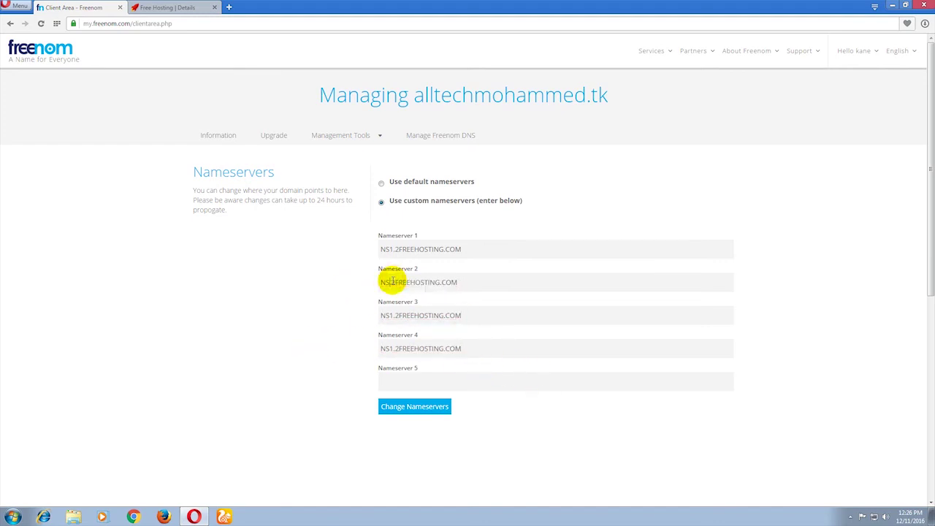
{"action": "type", "text": "2"}
{"action": "left_click", "coordinate": [392, 316]}
{"action": "key", "text": "BackSpace"}
{"action": "type", "text": "3"}
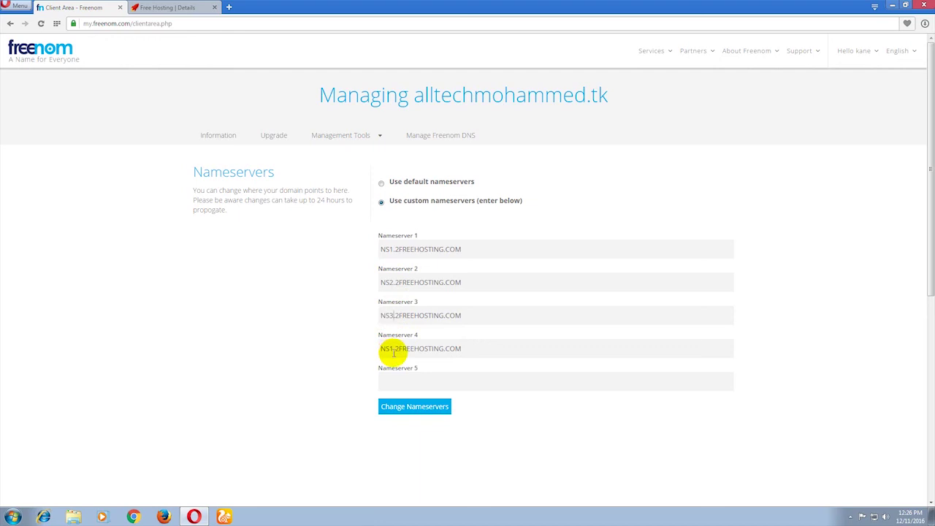
{"action": "left_click", "coordinate": [392, 348]}
{"action": "key", "text": "BackSpace"}
{"action": "type", "text": "4"}
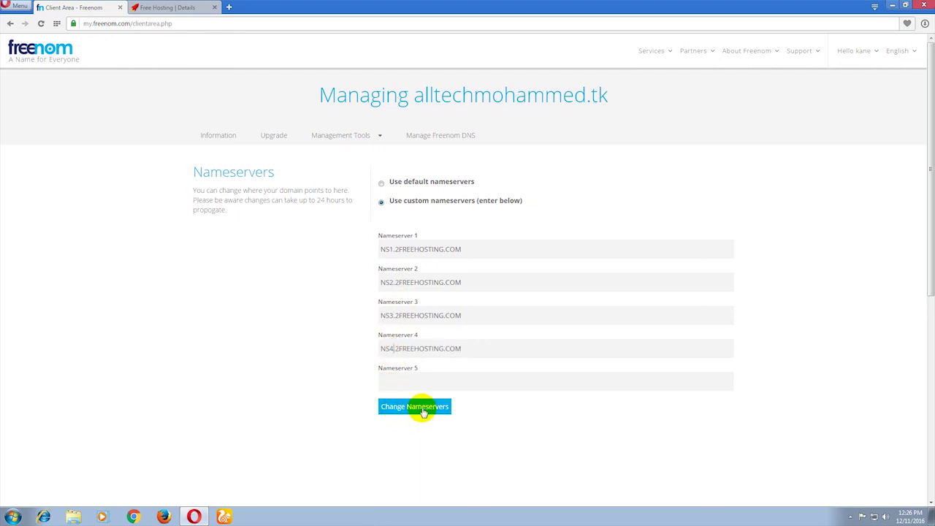
{"action": "left_click", "coordinate": [424, 410]}
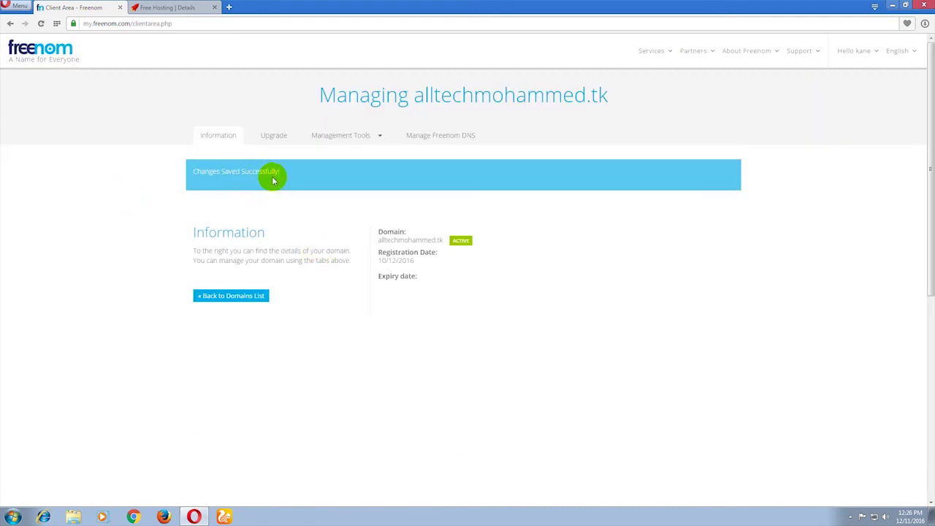
Step: Check the alltechmohammed.tk website from the hosting account details and close its page
{"action": "left_click", "coordinate": [187, 7]}
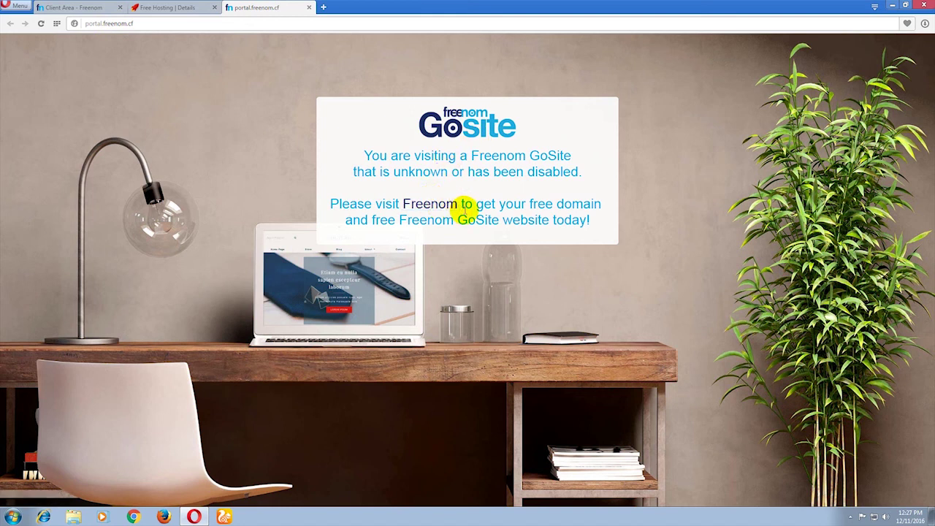
{"action": "left_click", "coordinate": [309, 8]}
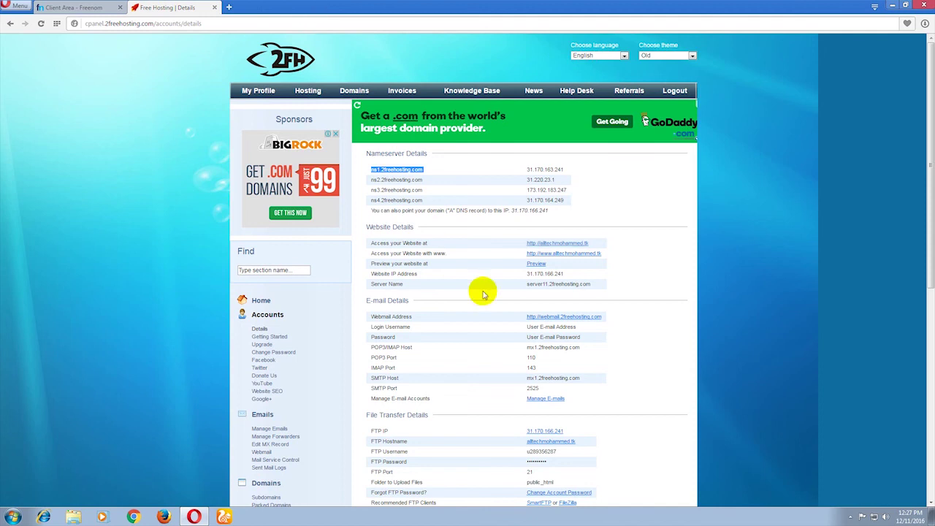